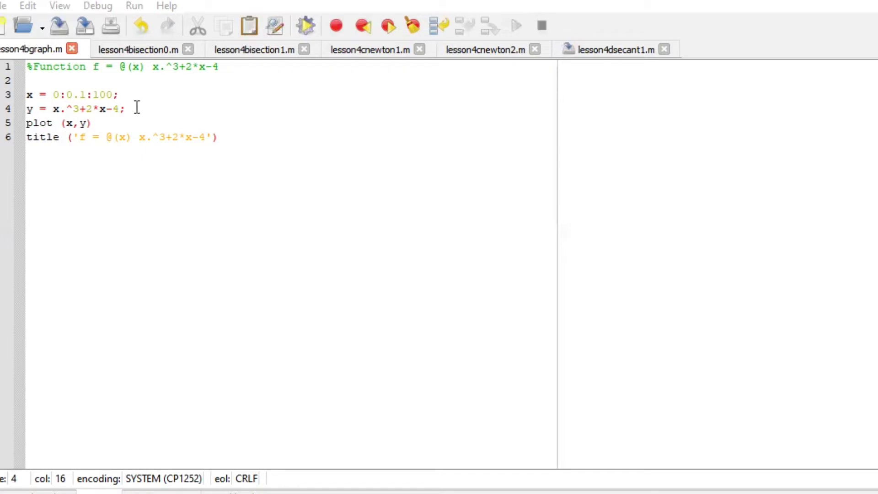
Step: Run lesson4bgraph.m to plot the curve of x^3+2x-4 in a figure
left_click_drag(137, 108, 14, 109)
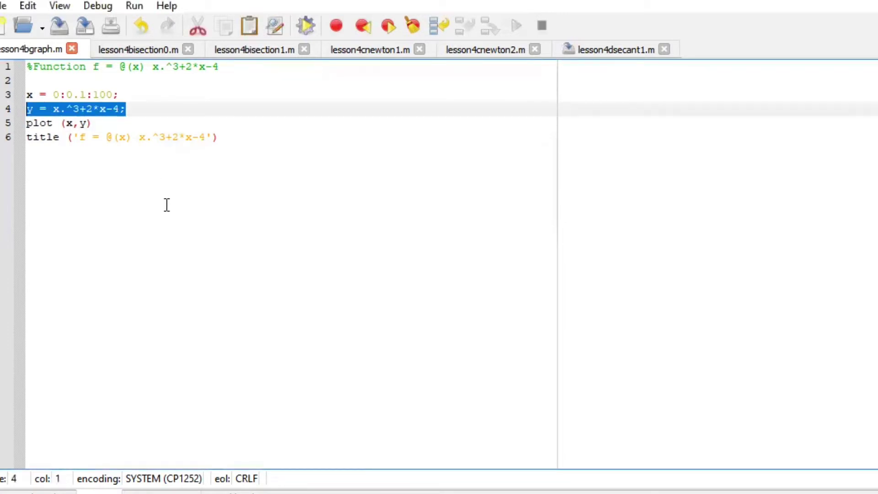
key("ctrl+End")
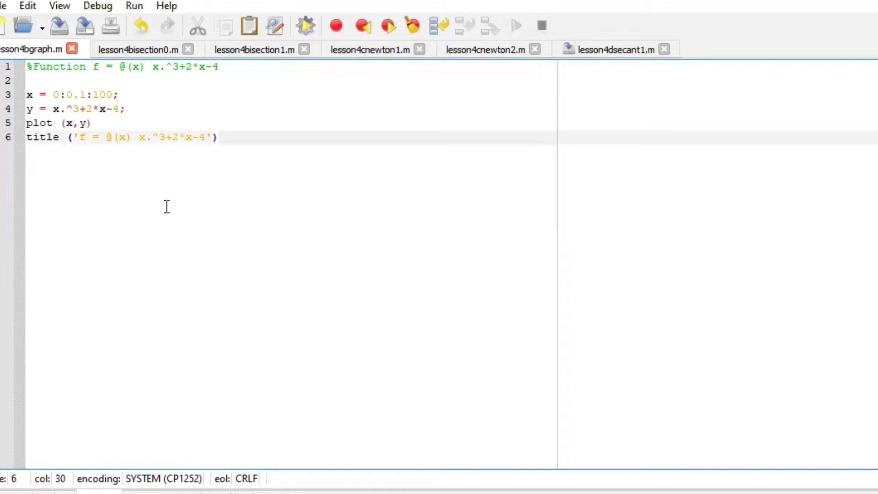
left_click(320, 47)
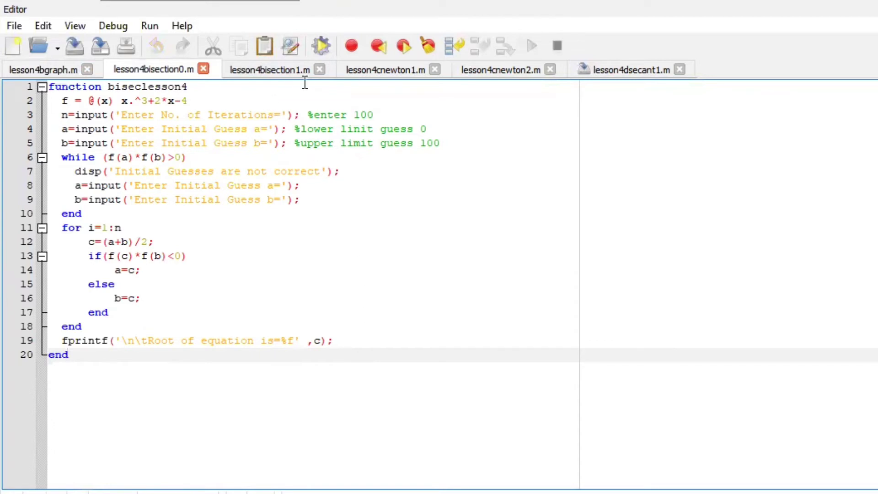
Step: Run lesson4bisection0 with 100 iterations and guesses 1 and 100, giving root 1.179509
left_click(323, 47)
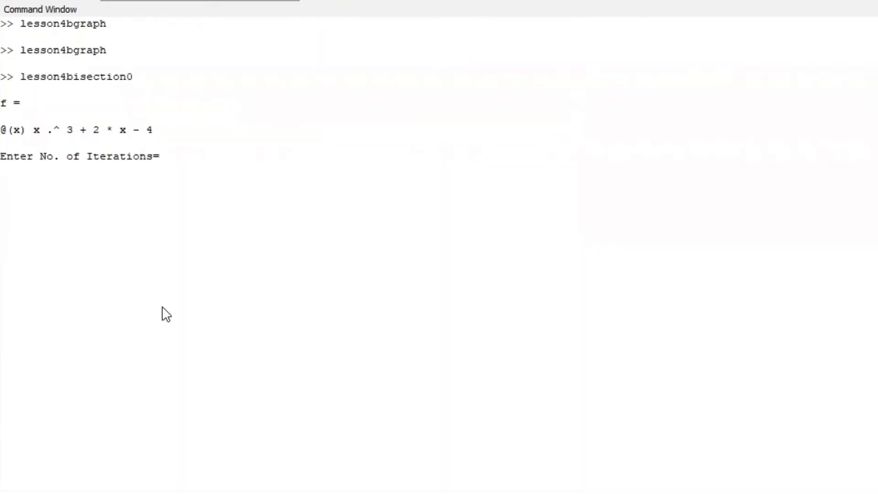
type("100")
key("Return")
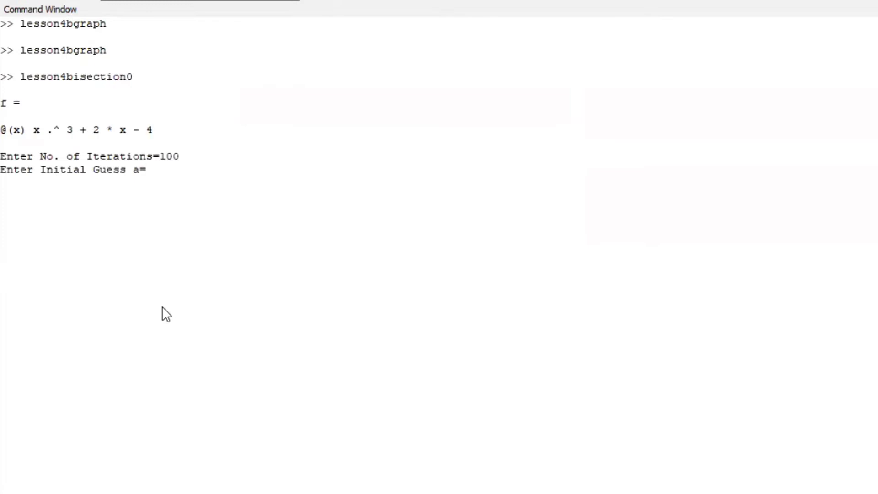
type("1")
key("Return")
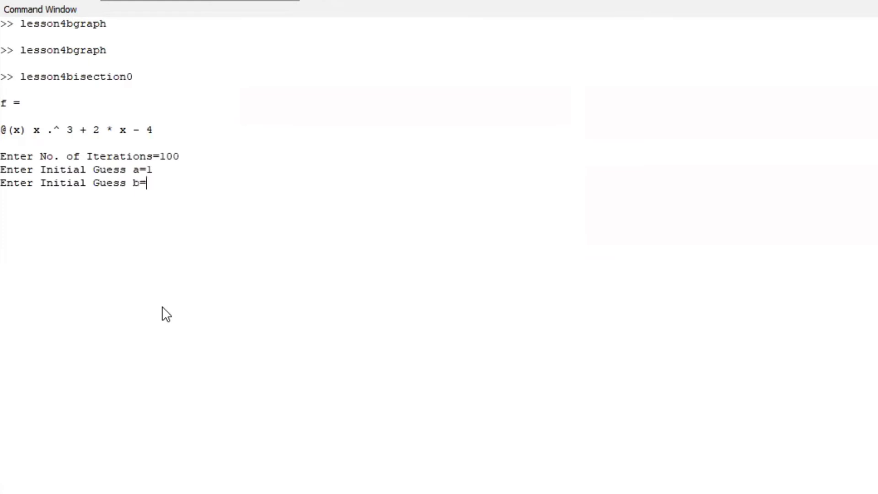
type("100")
key("Return")
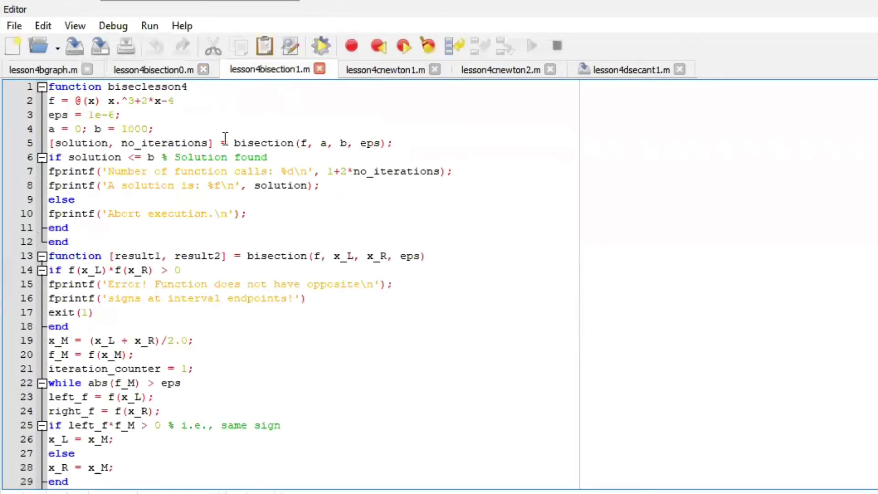
scroll(277, 270, "down", 3)
scroll(275, 275, "down", 1)
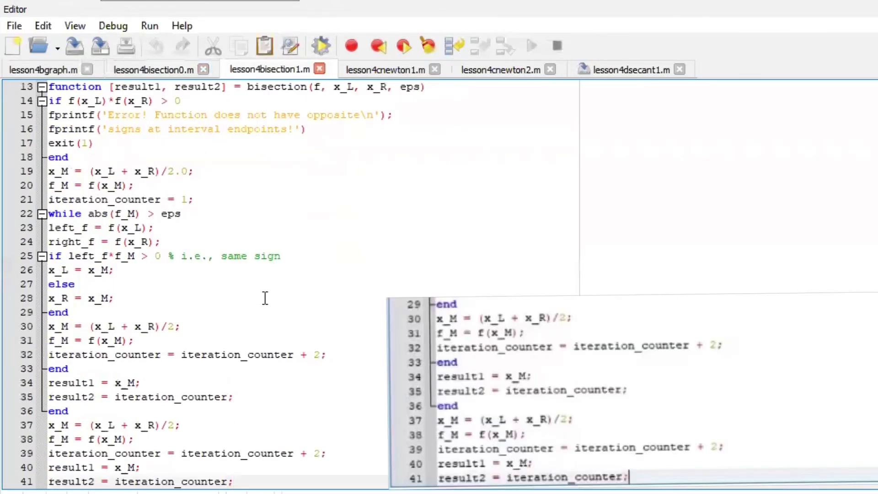
scroll(266, 301, "up", 4)
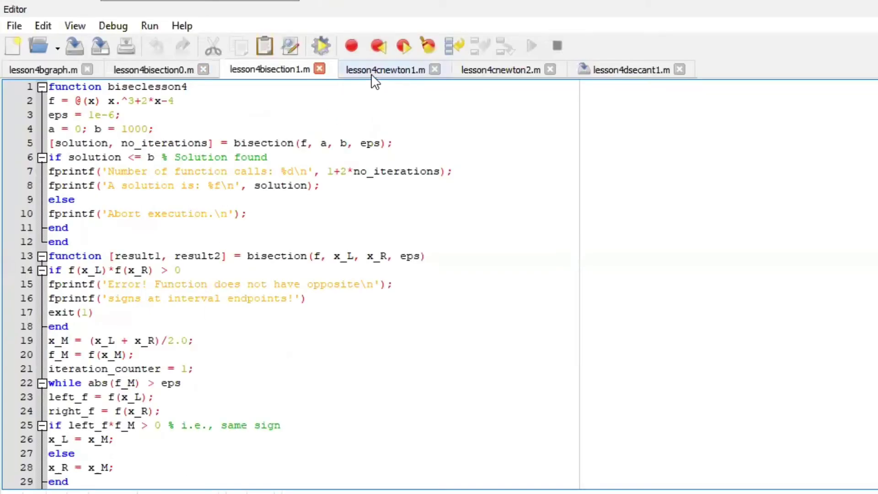
Step: Run Newton script lesson4cnewton1 for solve = 1.1795, then view lesson4cnewton2.m's code
left_click(372, 74)
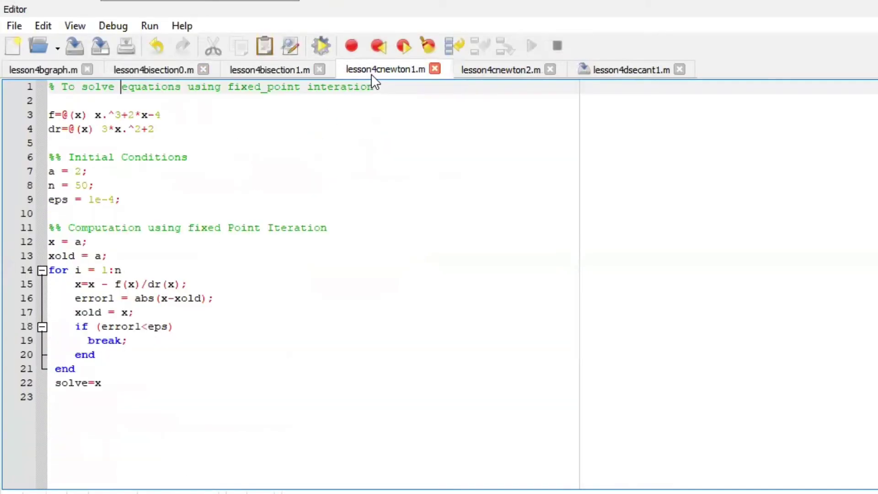
left_click(272, 414)
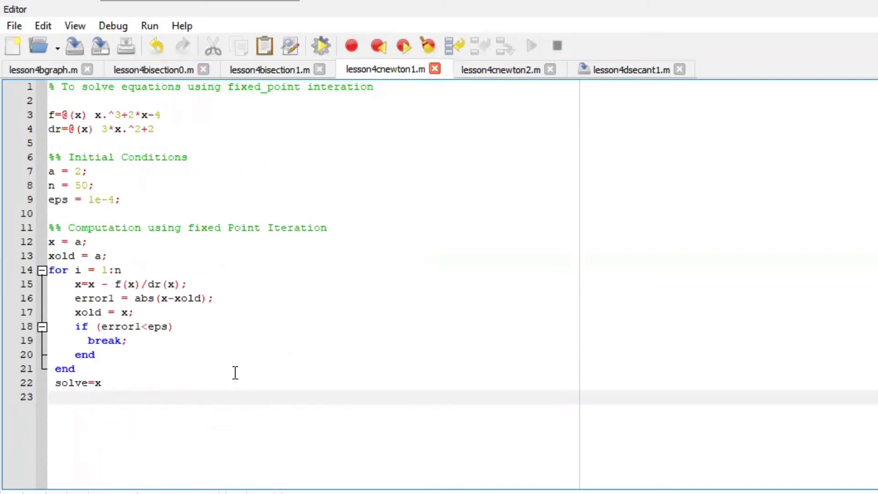
left_click(165, 116)
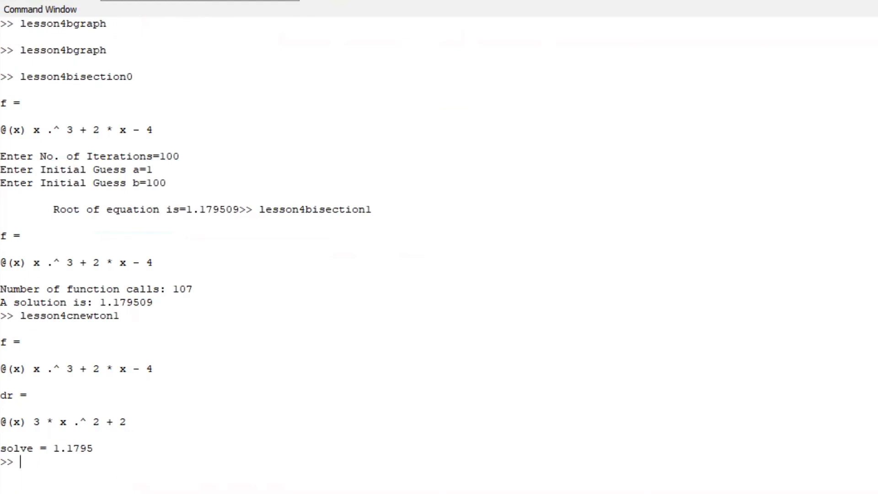
left_click(526, 74)
left_click(285, 436)
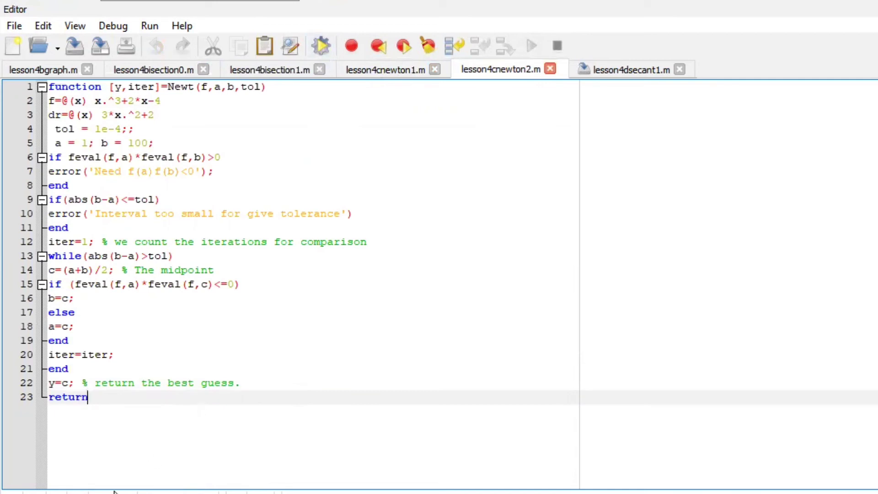
Step: Run lesson4cnewton2, getting ans = 1.1795, and return to its code
left_click(320, 48)
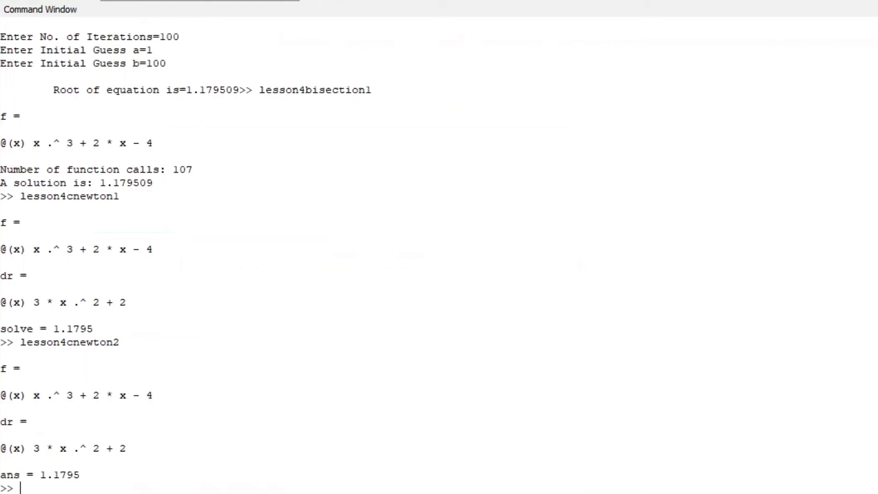
key("ctrl+4")
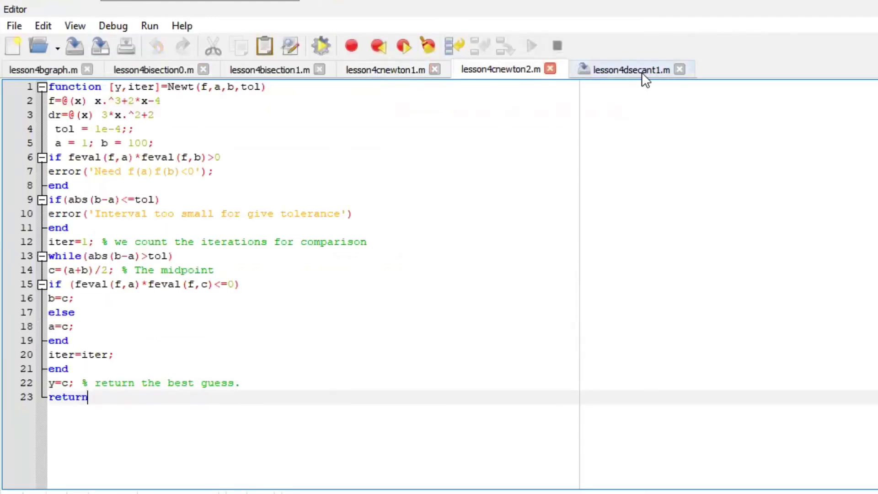
Step: Run secant script lesson4dsecant1, reporting 107 function calls and solution 1.179509
left_click(633, 69)
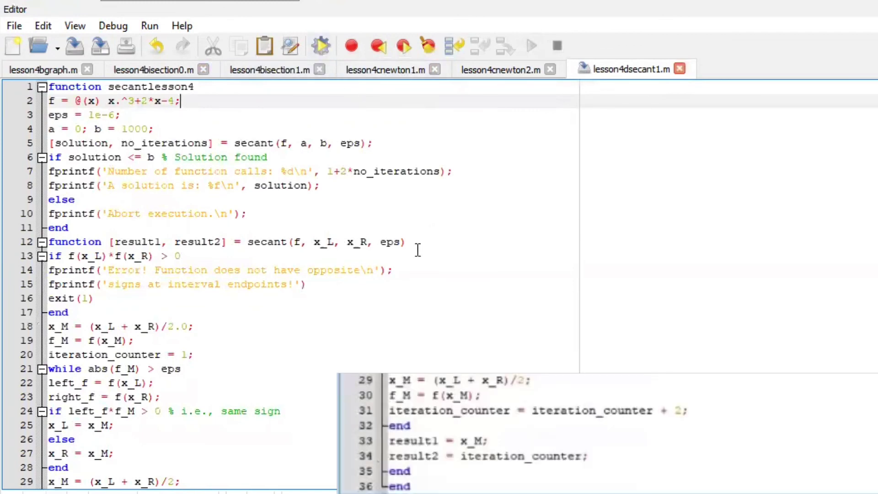
scroll(417, 250, "down", 2)
scroll(417, 250, "up", 2)
scroll(417, 250, "up", 1)
key("F5")
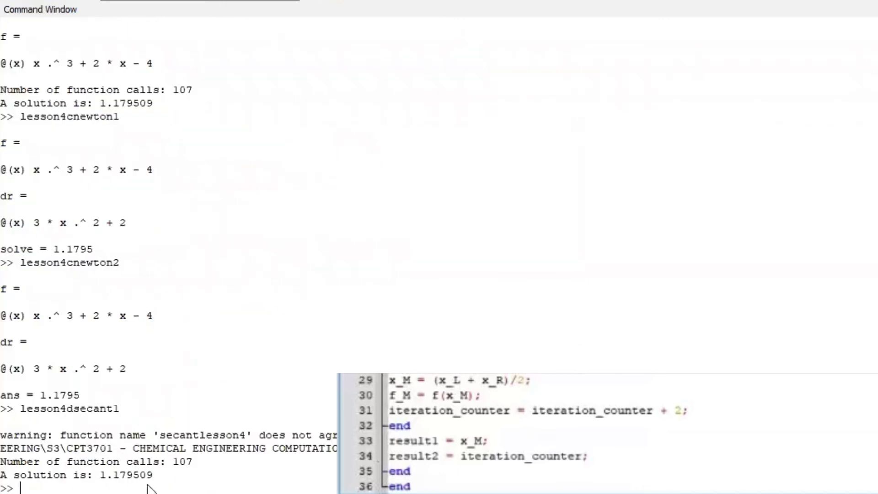